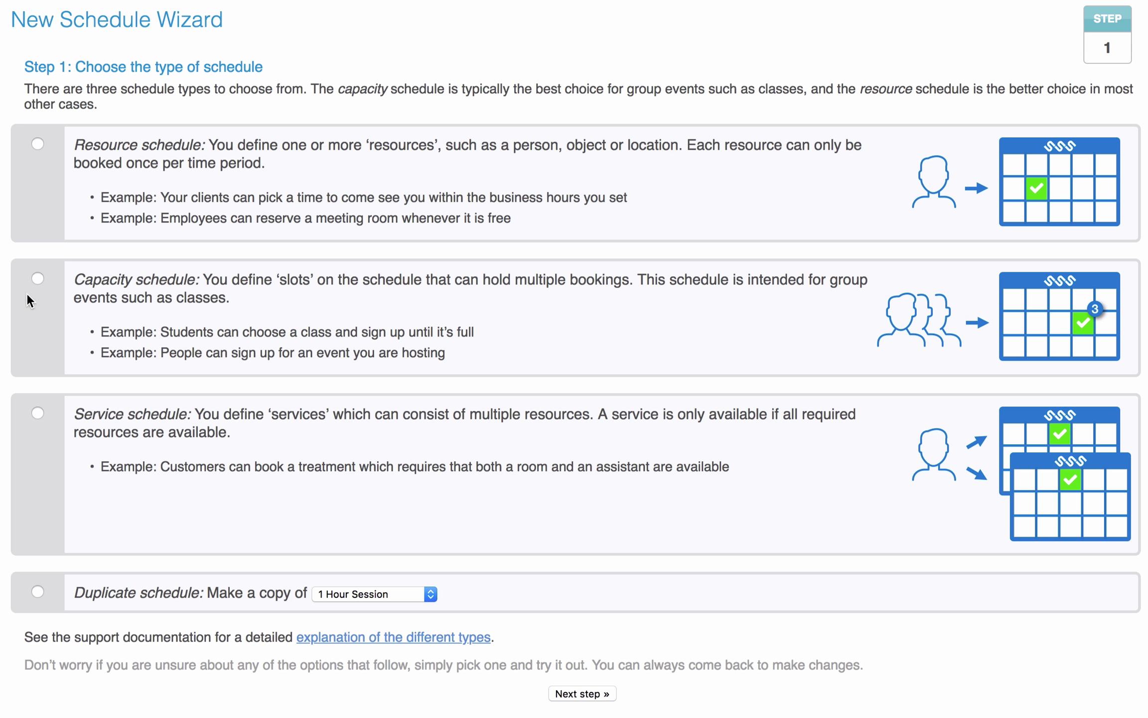
Choose a capacity schedule as the schedule type and name it "Making Cupcakes".
left_click(36, 278)
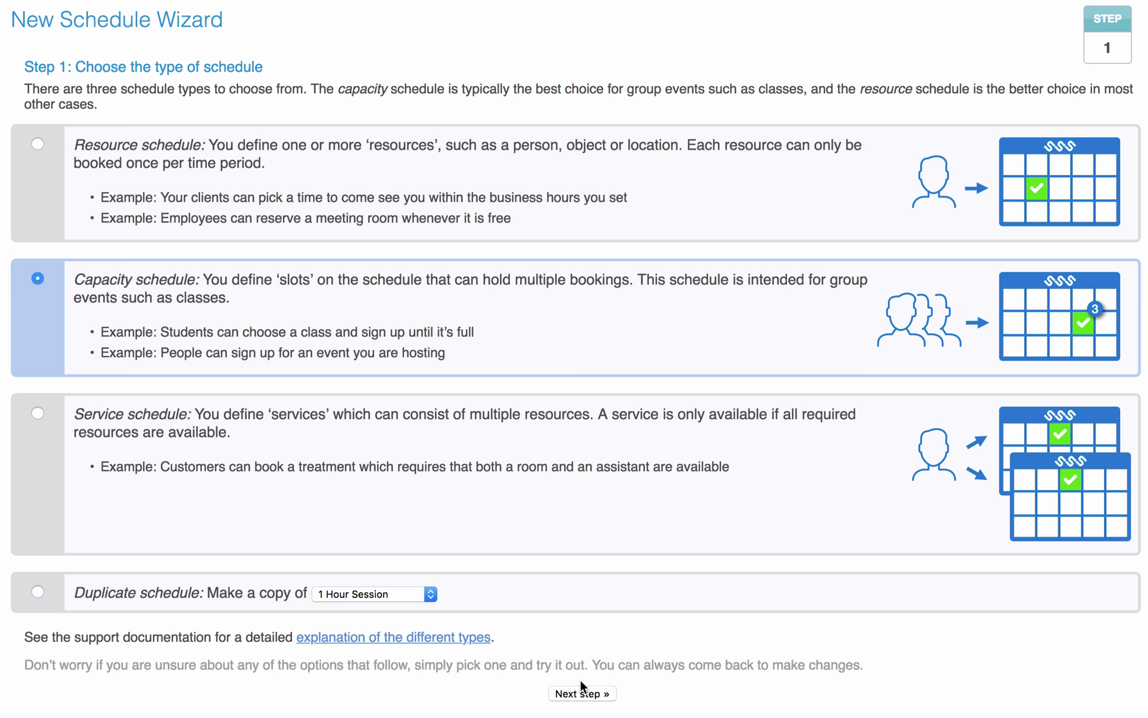
left_click(613, 695)
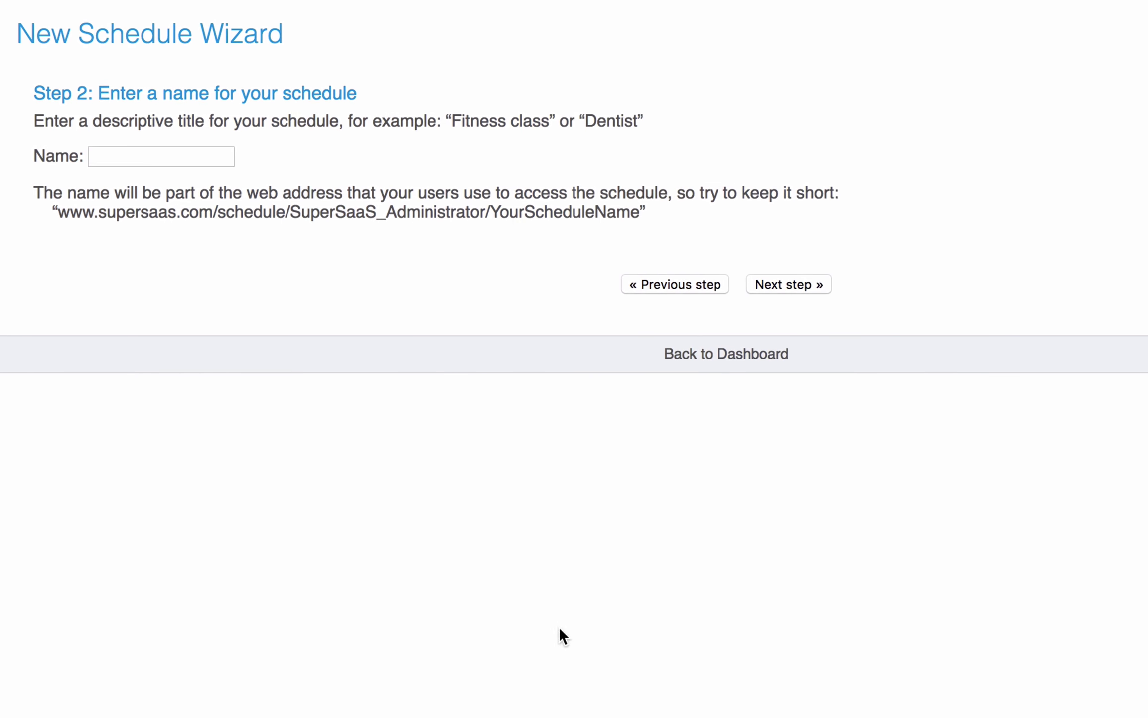
left_click(224, 165)
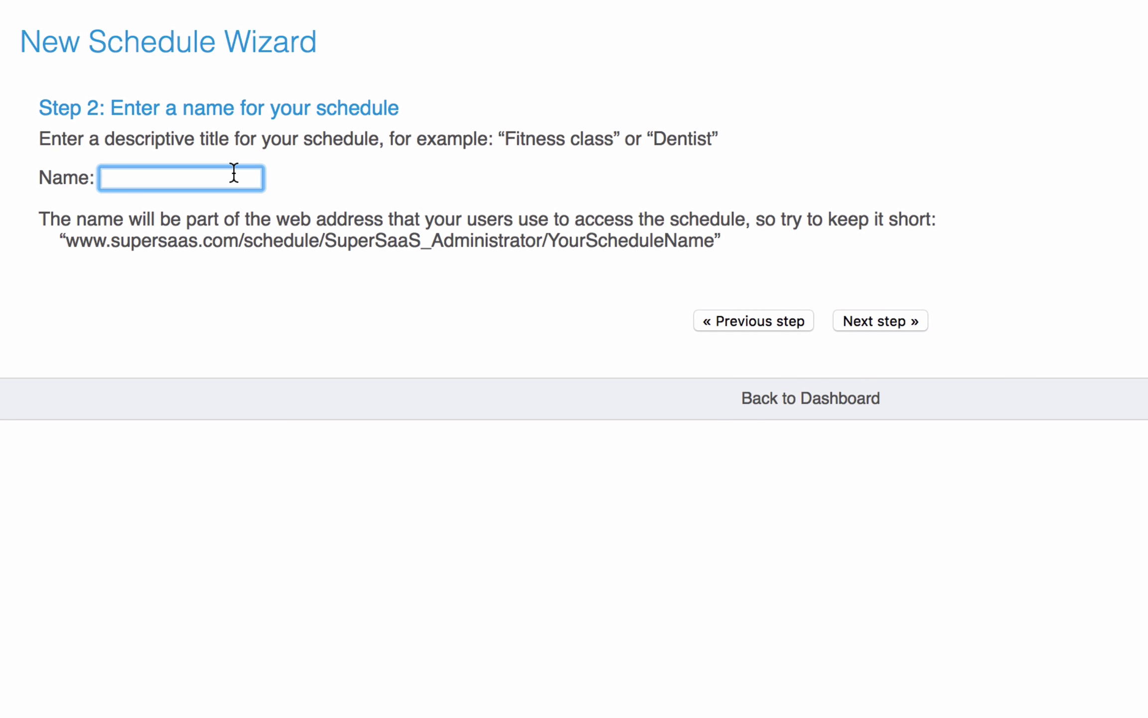
type("Making Cupcakes")
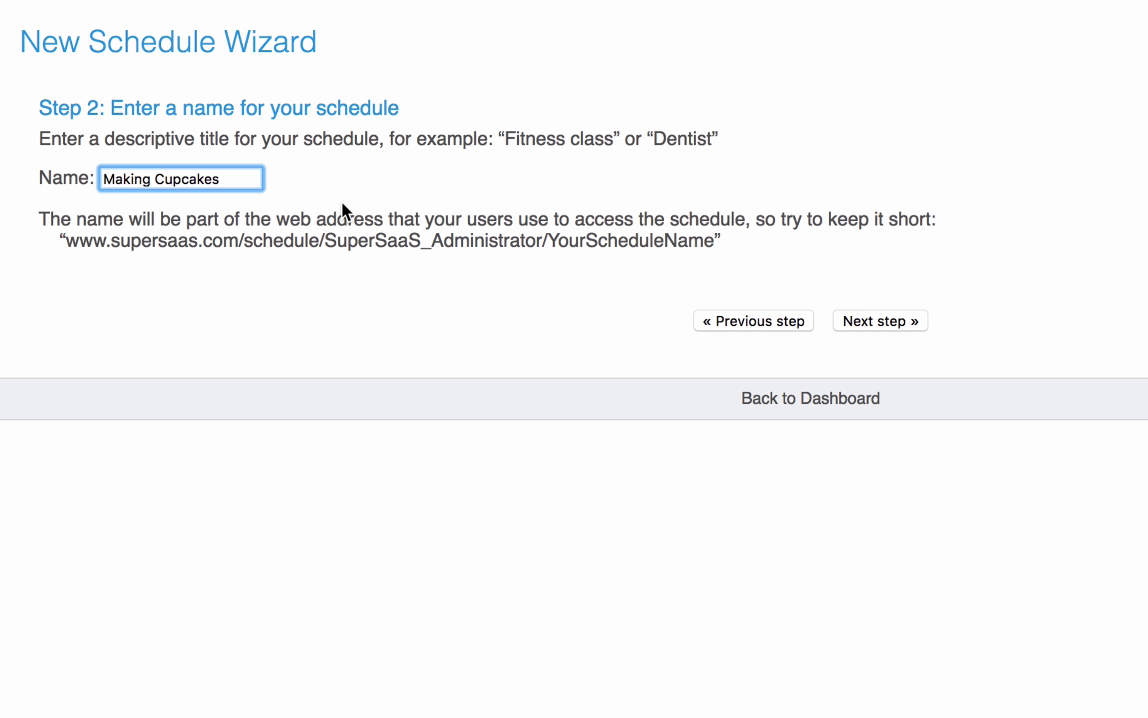
left_click(921, 325)
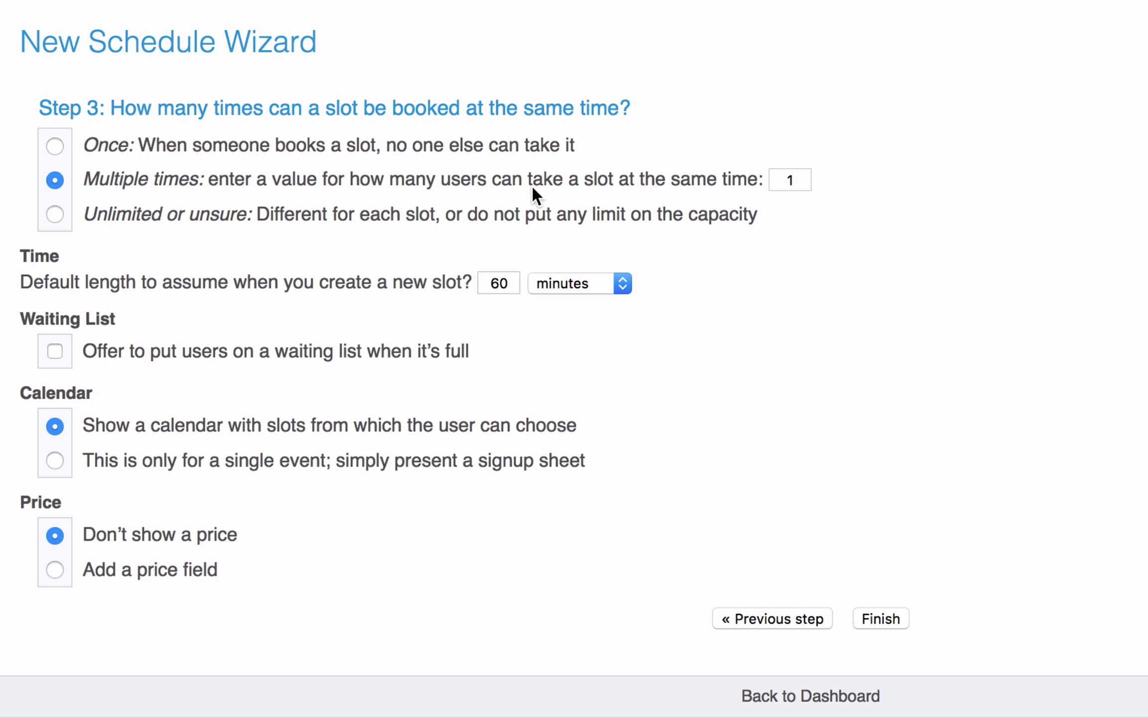
Set the number of users who can take a slot at the same time to 3.
left_click(805, 180)
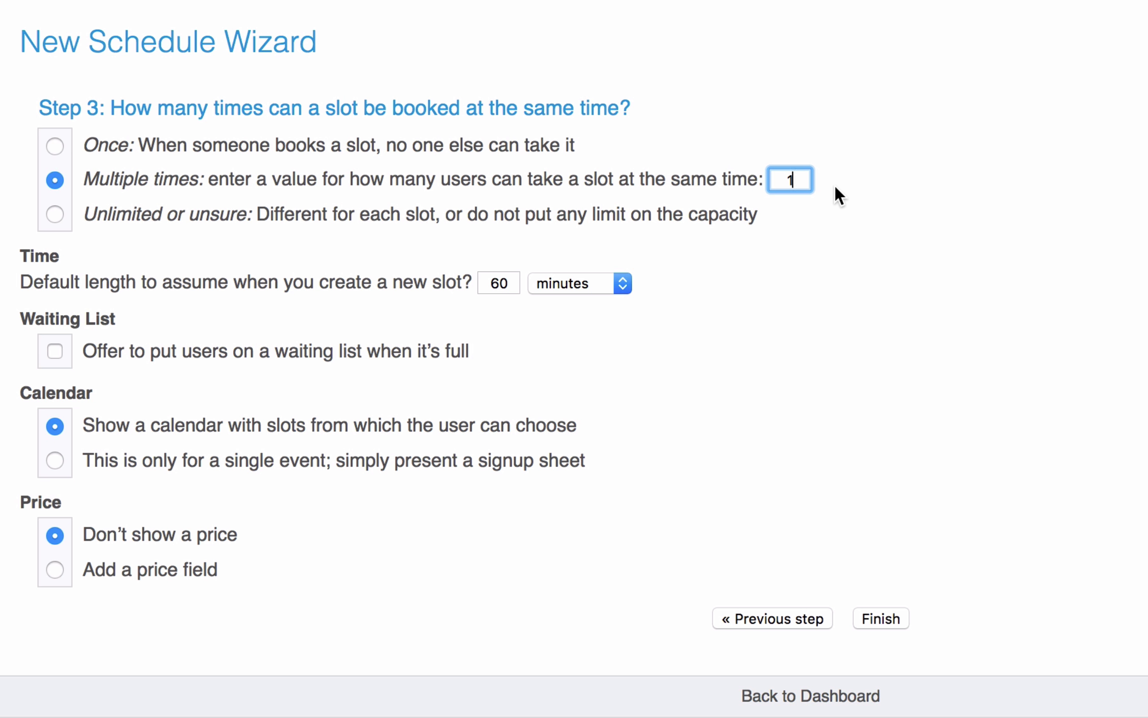
key("BackSpace")
type("3")
Enable the full-slot waiting list, the single-event signup sheet and a price field, and finish creating the schedule.
left_click(55, 352)
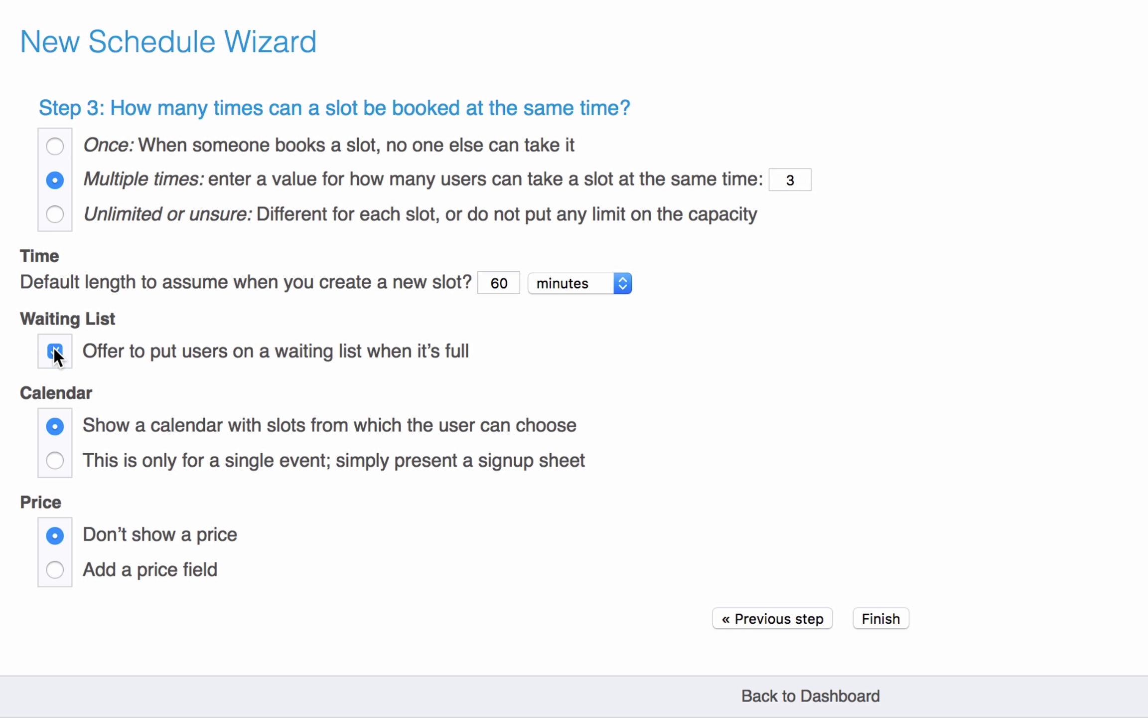
left_click(57, 460)
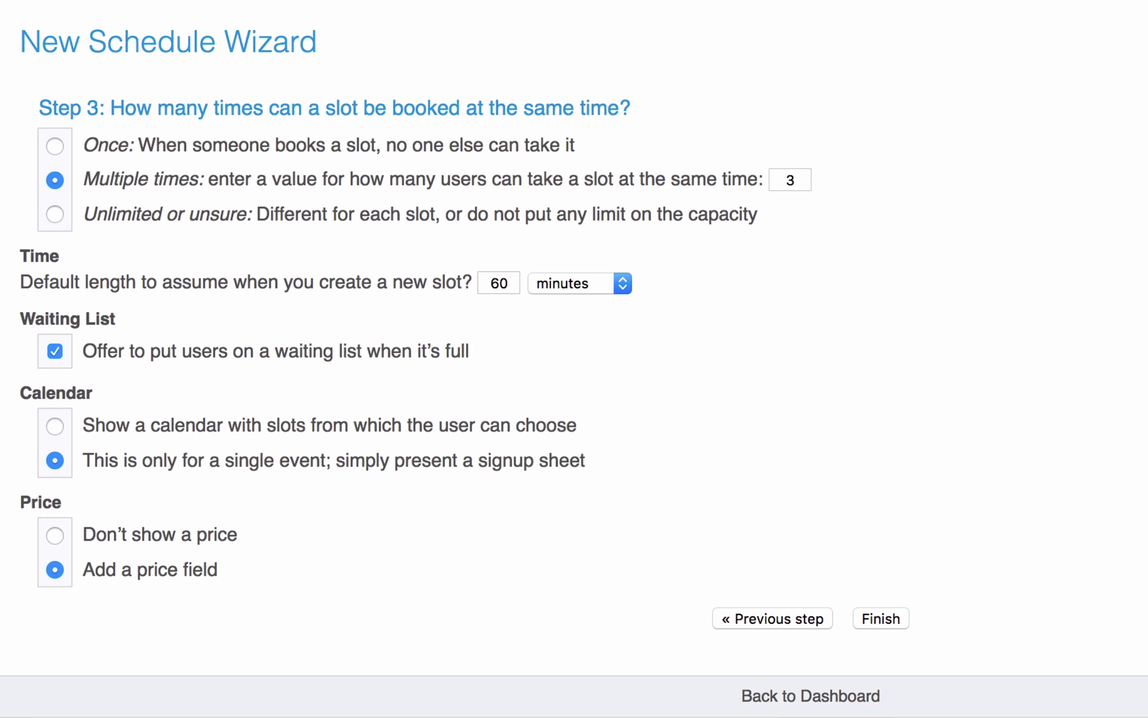
left_click(901, 621)
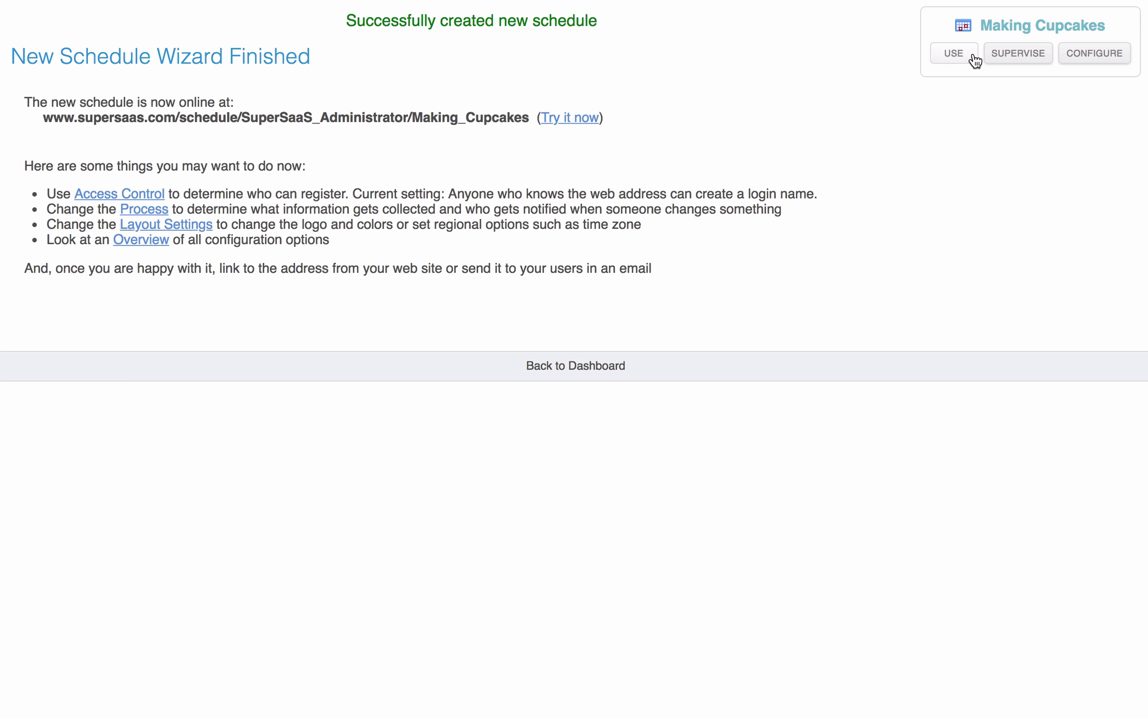
Start a new slot in the Making Cupcakes schedule, running on 15/10/2018 from 12:00 to 15:00.
left_click(953, 53)
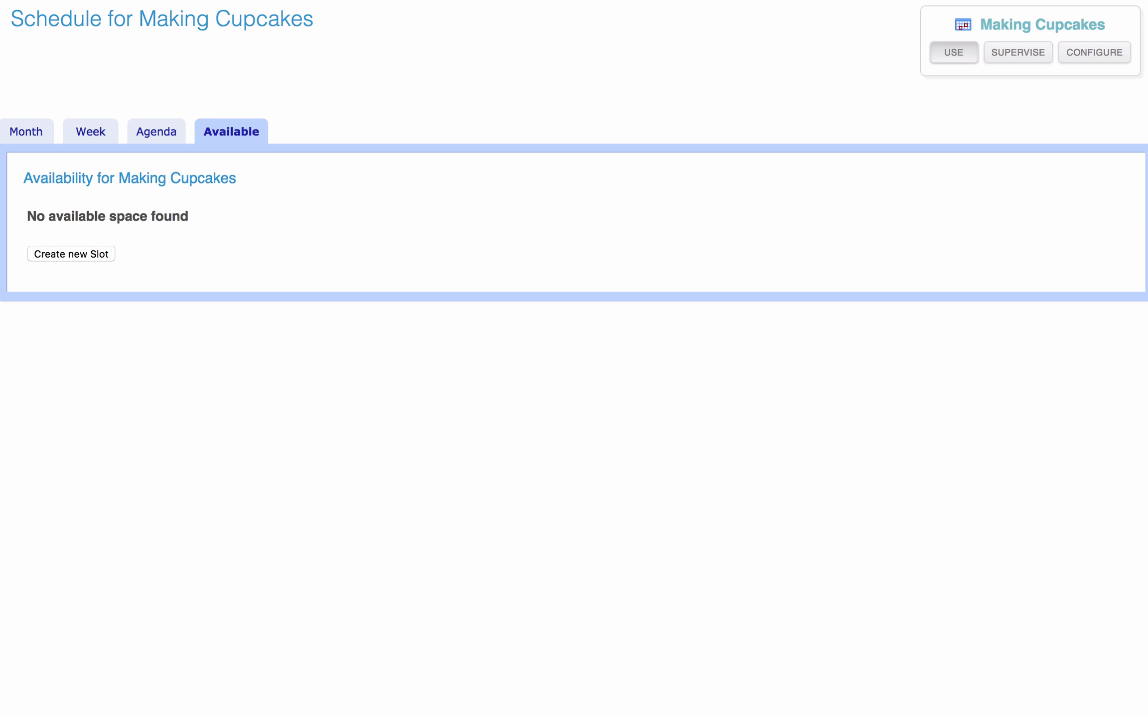
left_click(106, 254)
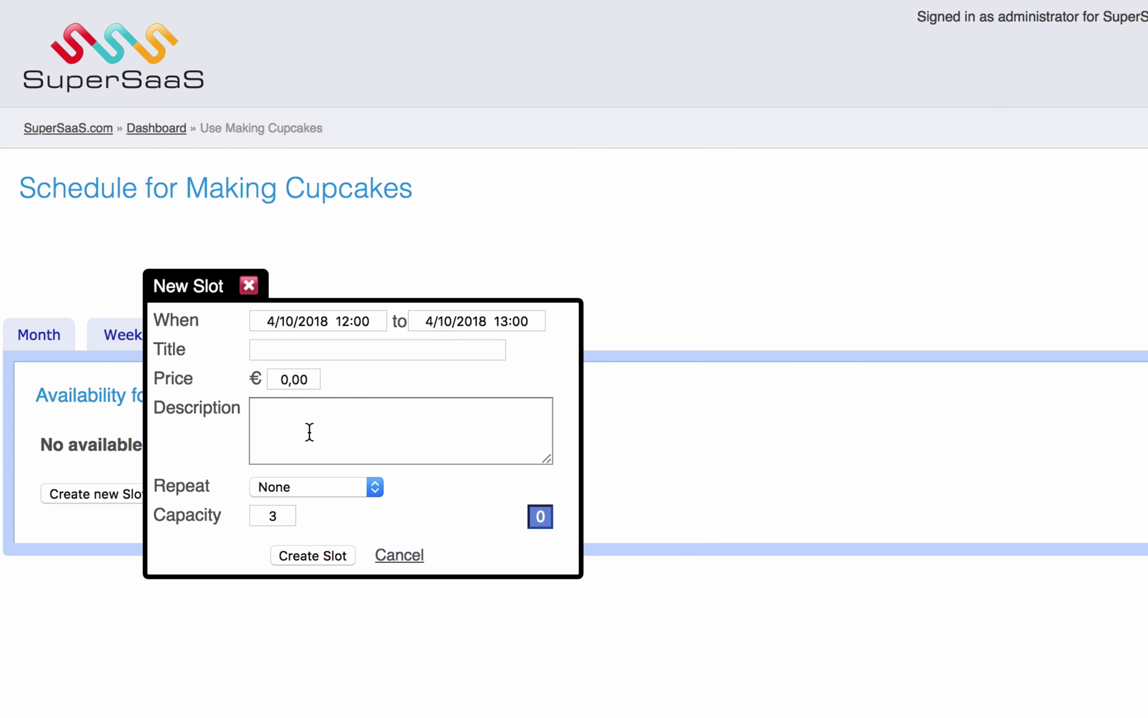
left_click(379, 321)
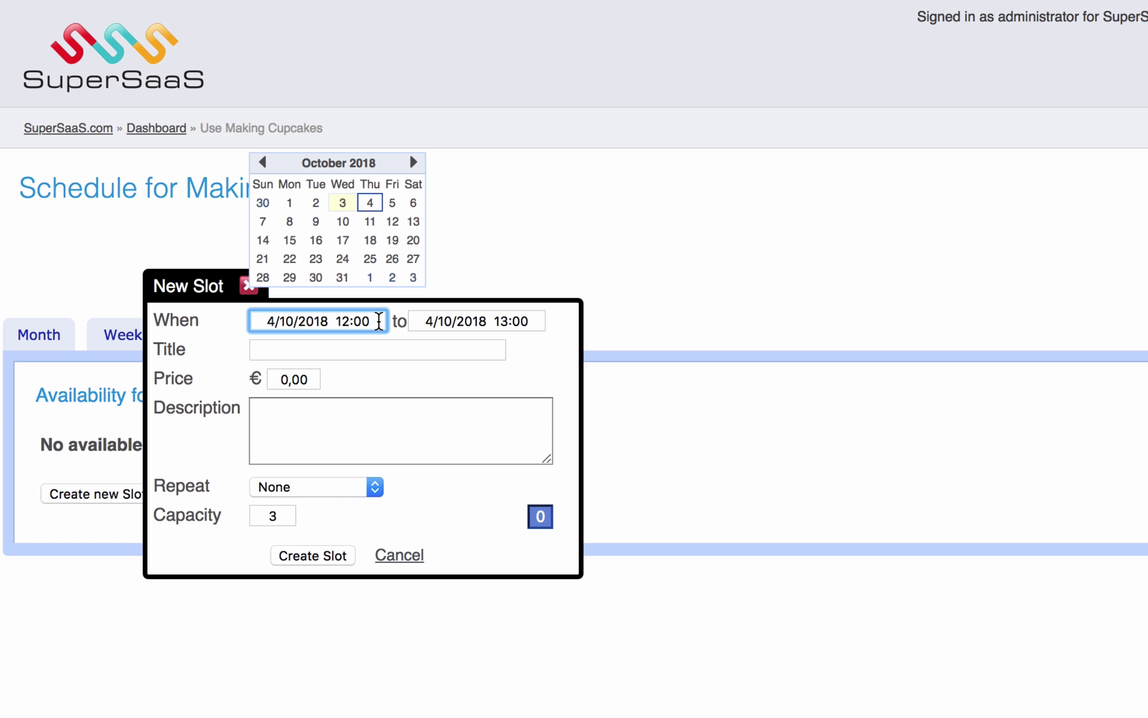
left_click(294, 245)
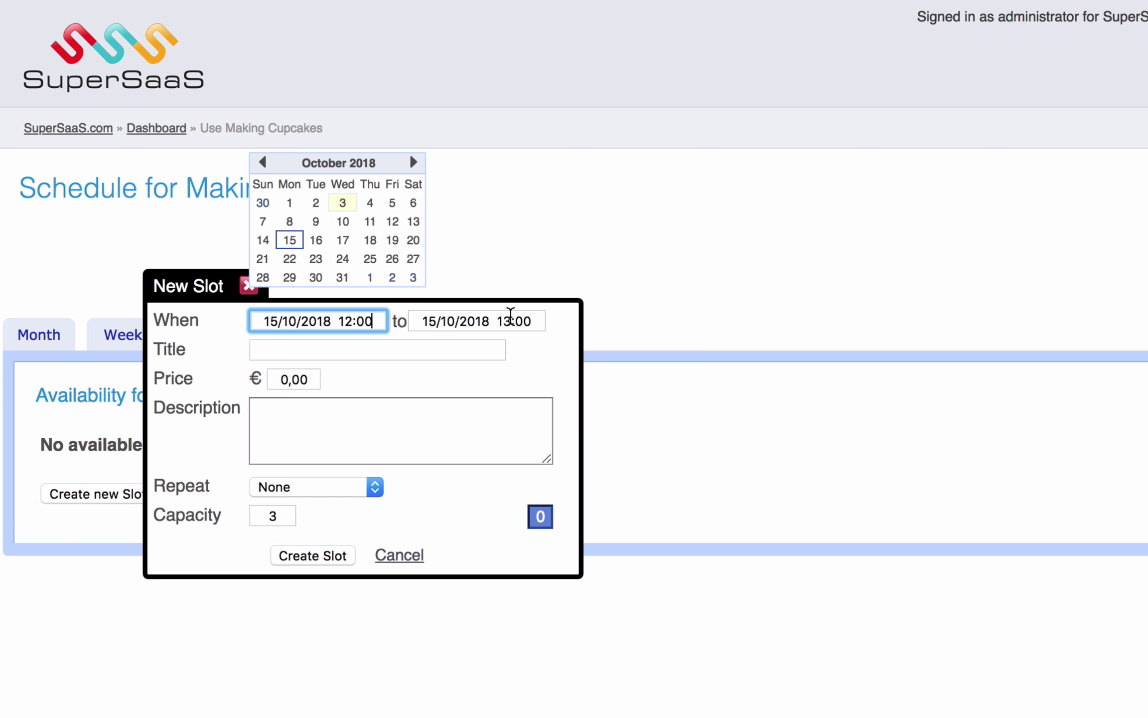
left_click(506, 319)
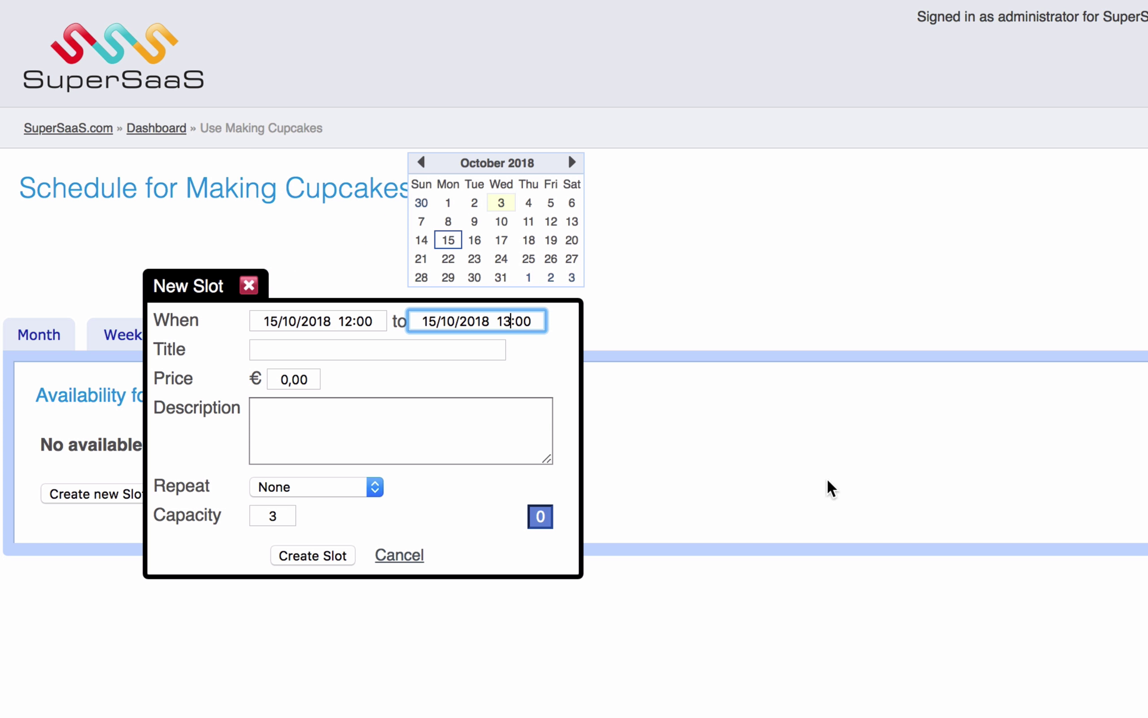
key("BackSpace")
key("BackSpace")
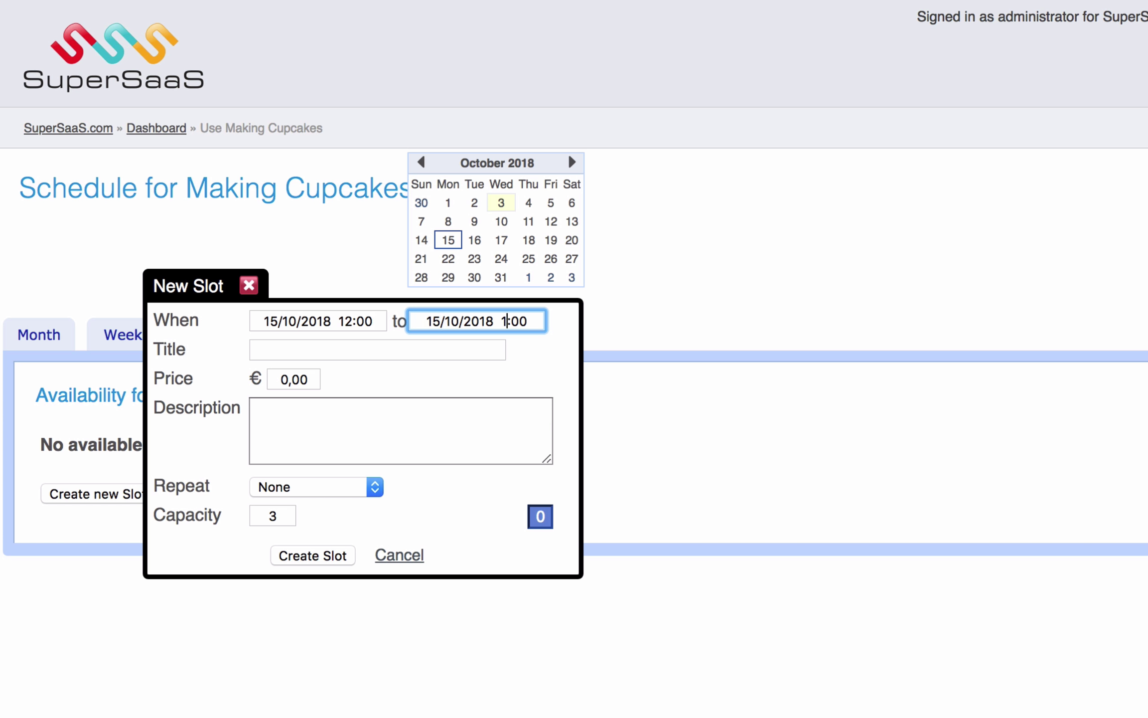
type("15")
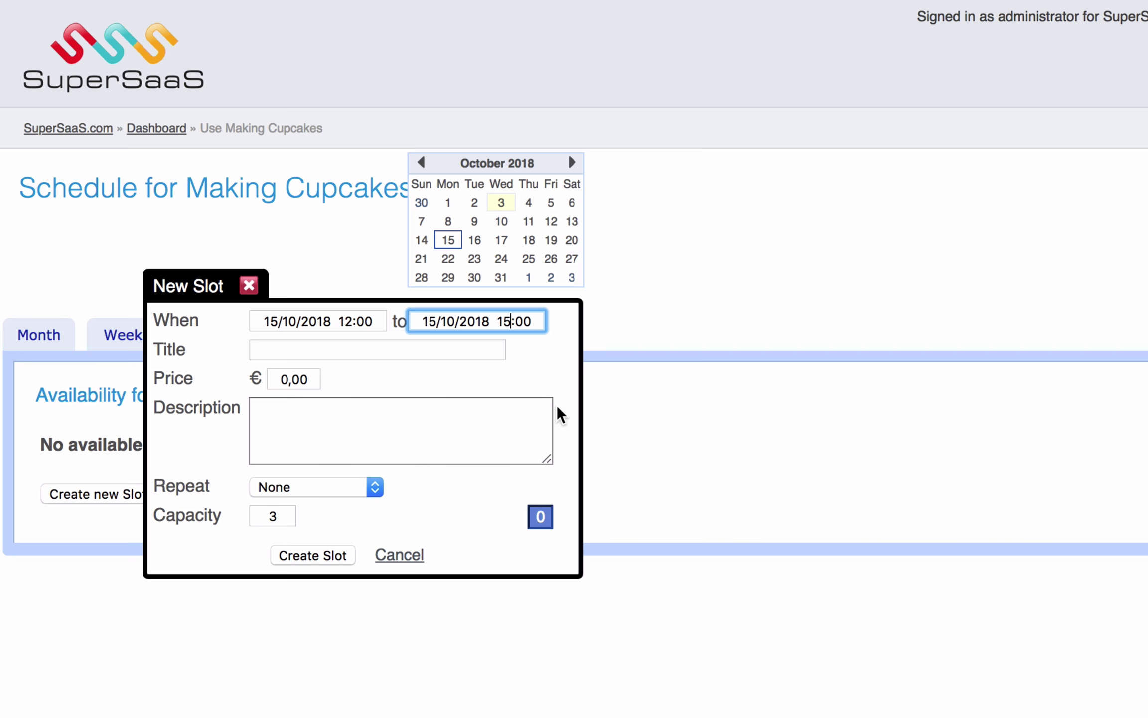
Title the new slot "Cupcakes with SuperSaaS" and set its price to €20,00.
left_click(495, 351)
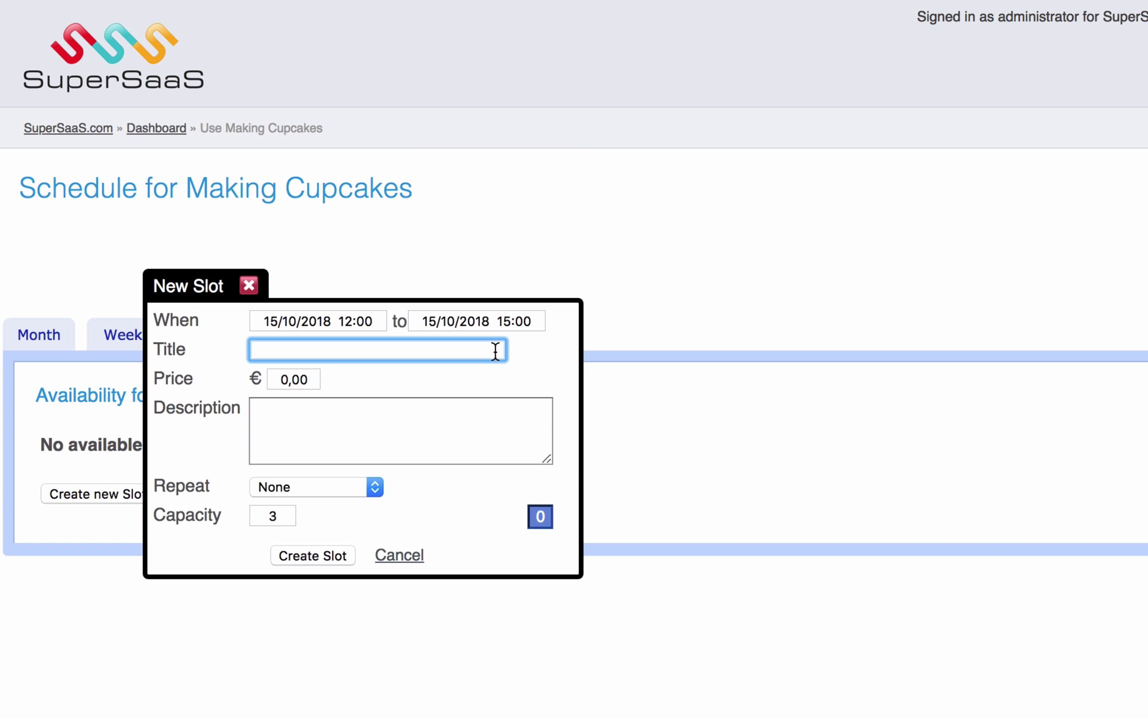
type("Cupcakes with Super")
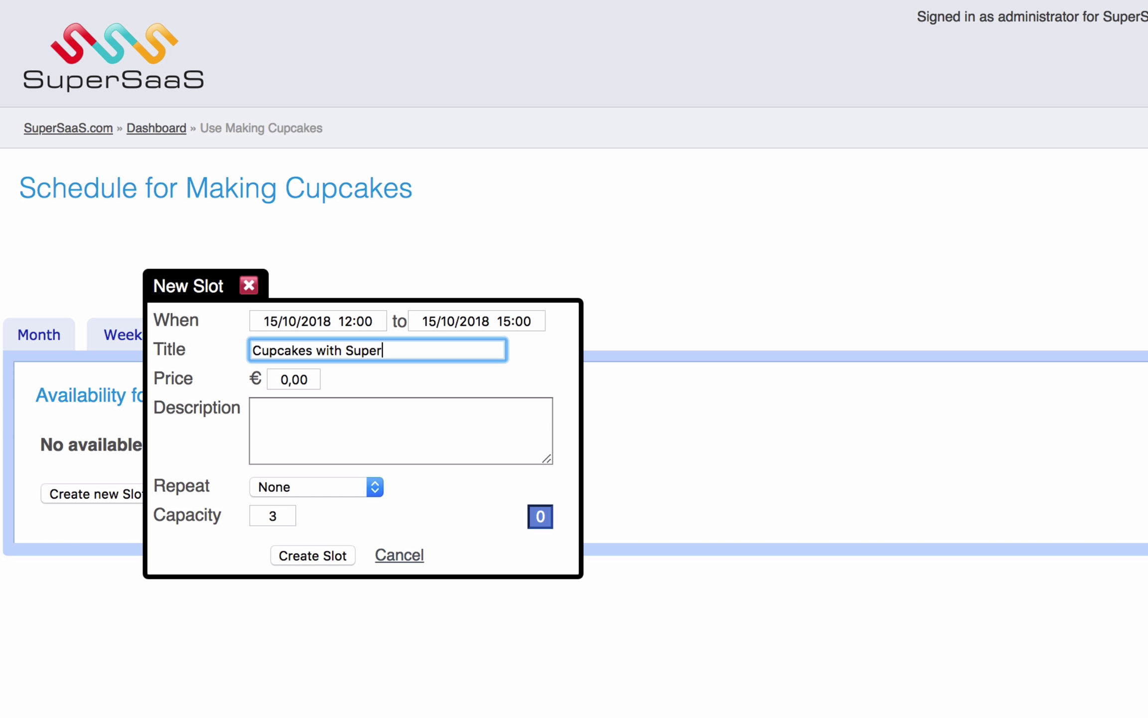
type("SaaS")
left_click_drag(289, 379, 266, 379)
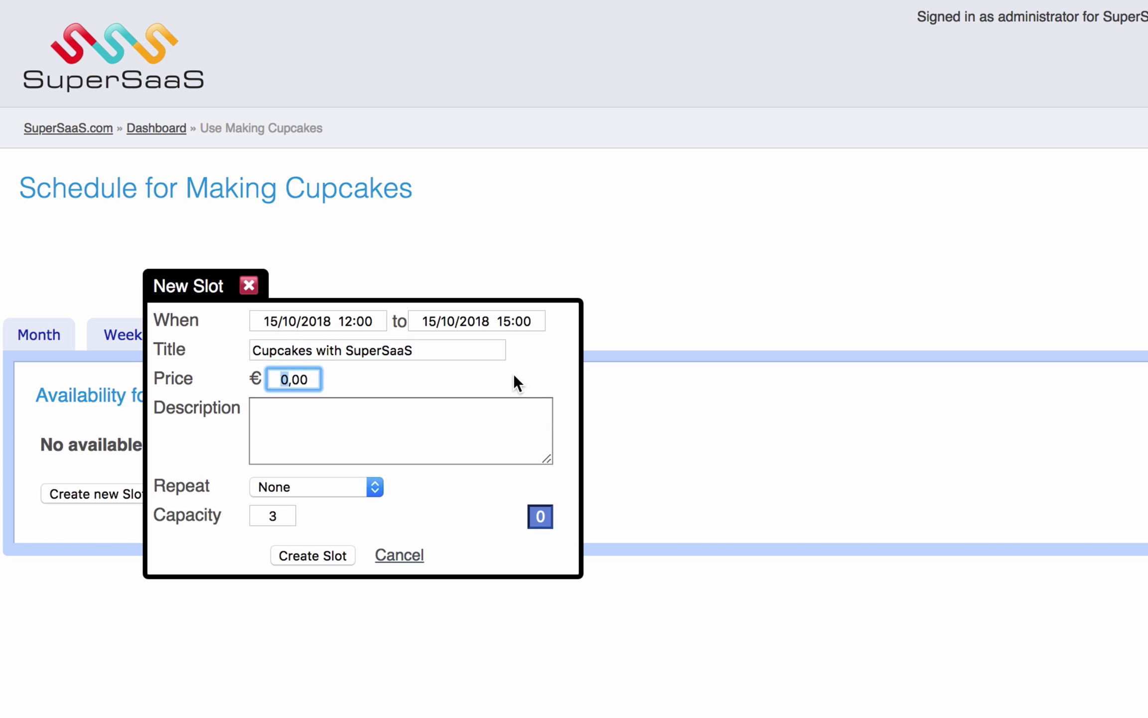
type("20")
Enter the slot description "Let's get together and make some delicious cupcakes!".
left_click(513, 418)
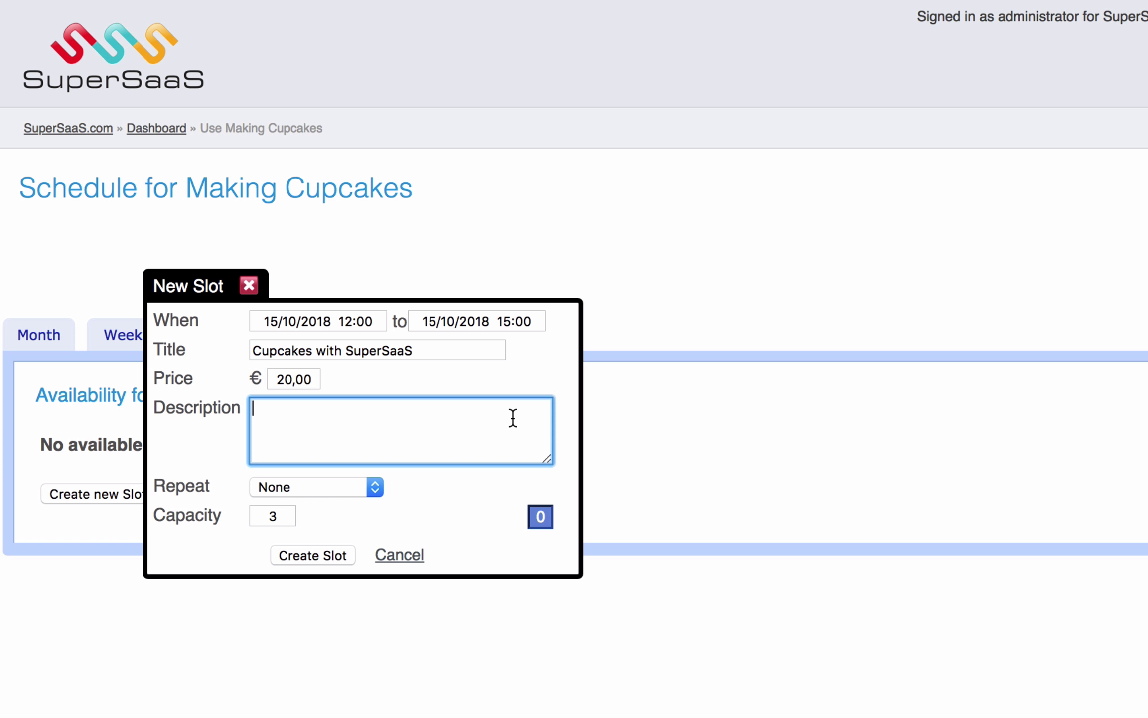
type("Let's get togethe")
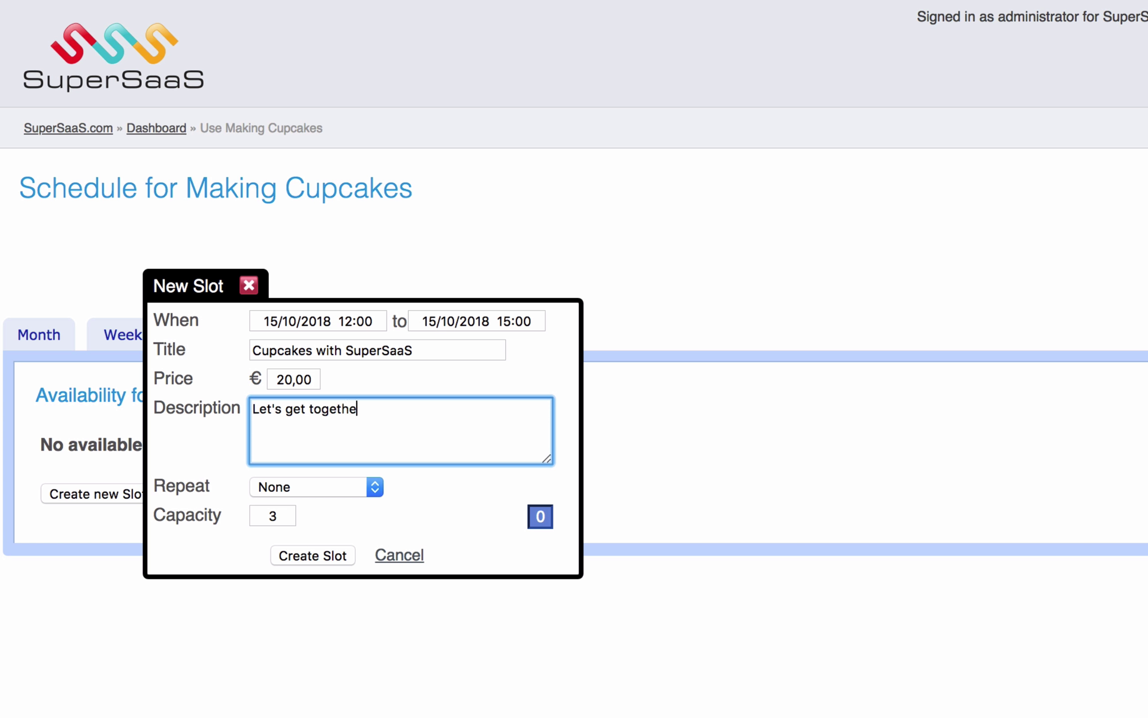
type("r and make some ")
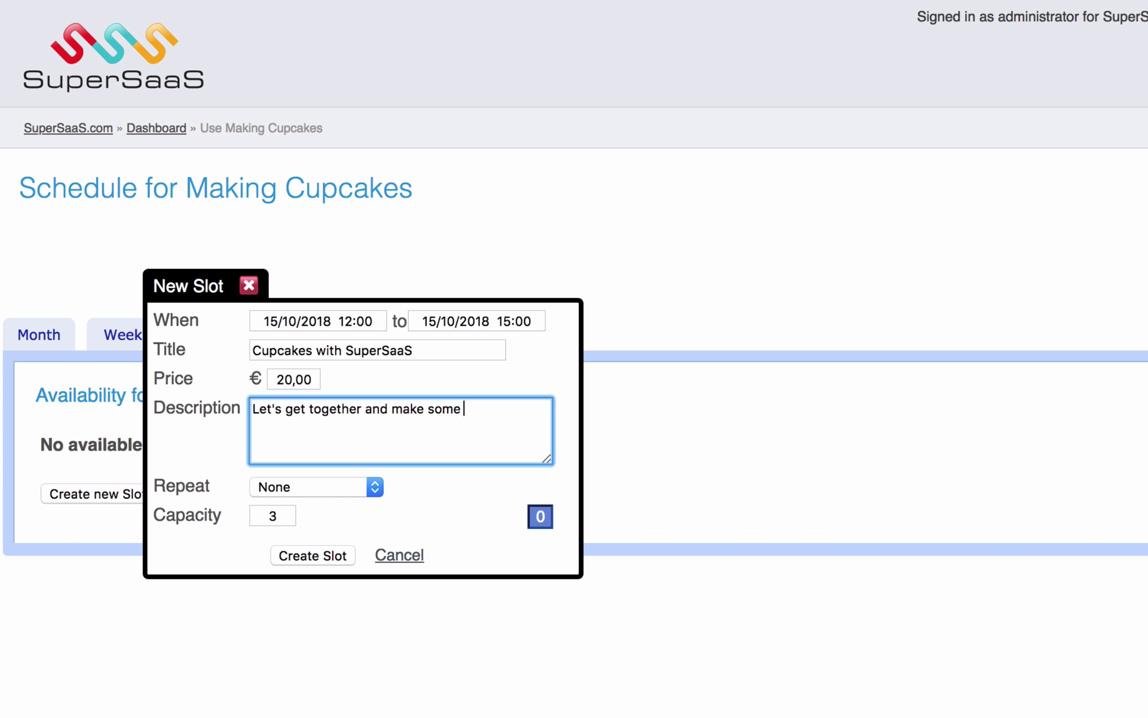
type("delicious cupcakes")
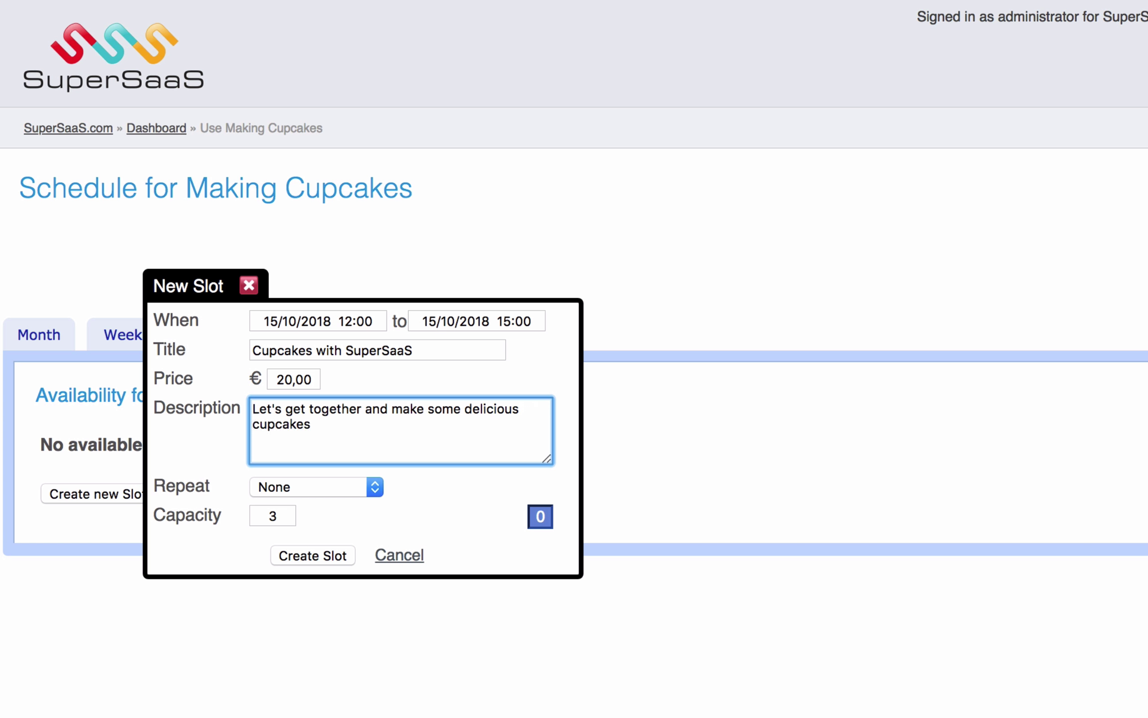
type("!")
Change the slot's colour to teal green and create the slot with its capacity of 3.
left_click(290, 514)
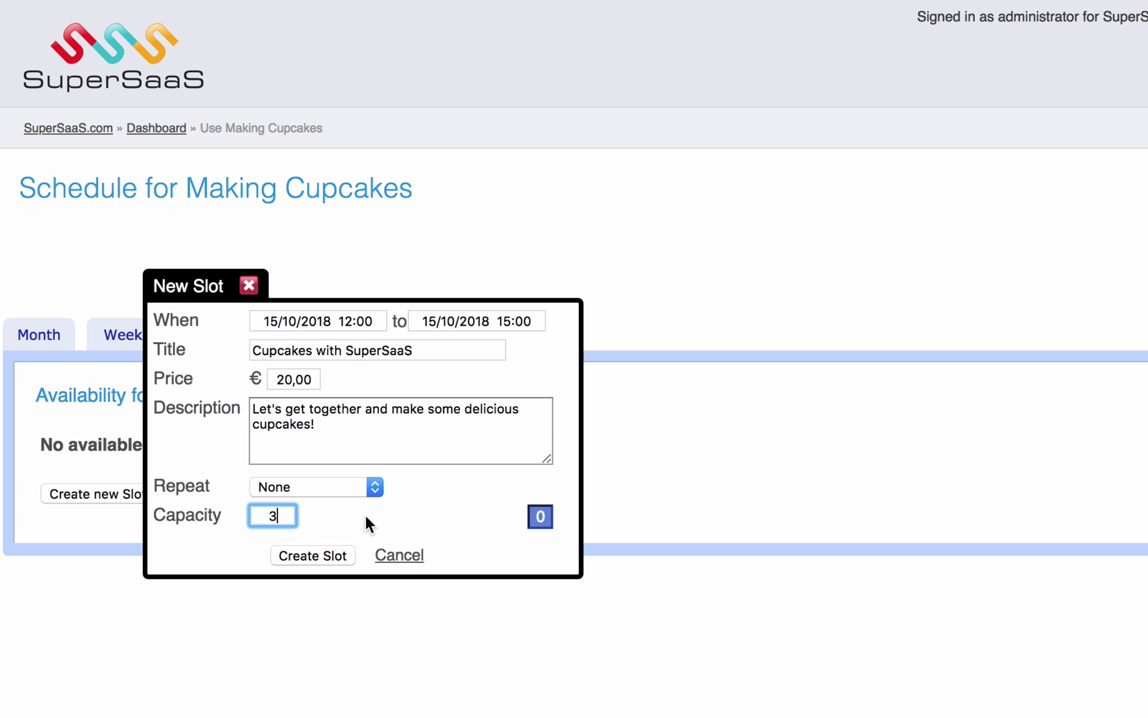
left_click(540, 516)
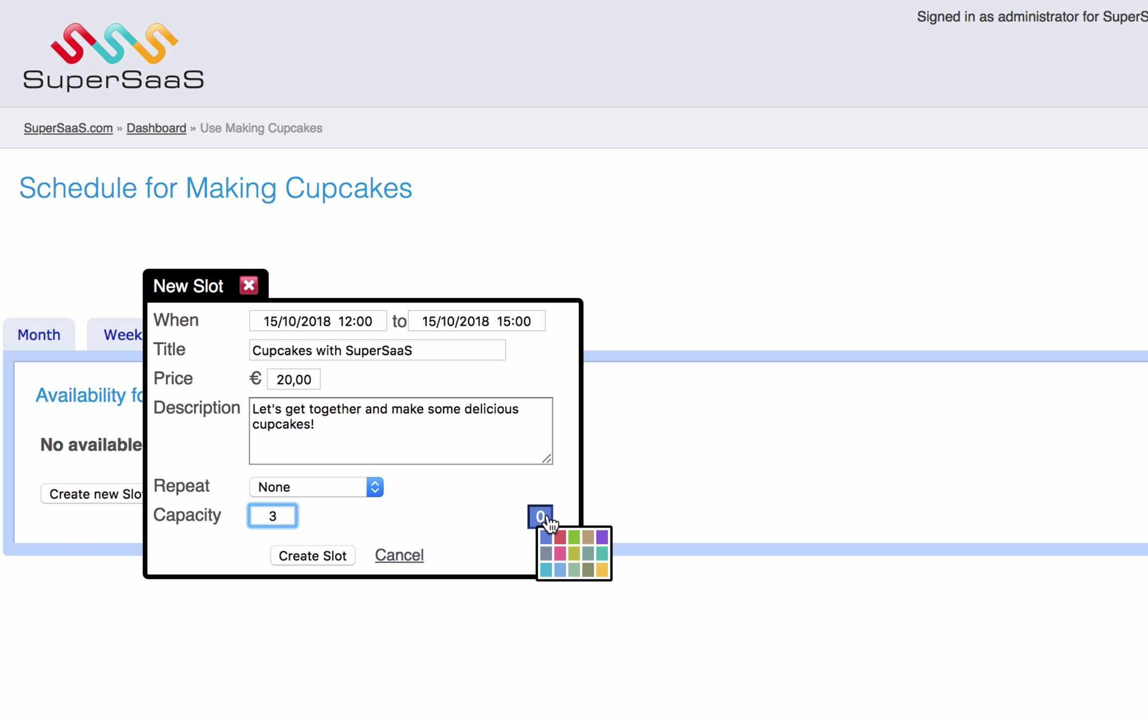
left_click(603, 553)
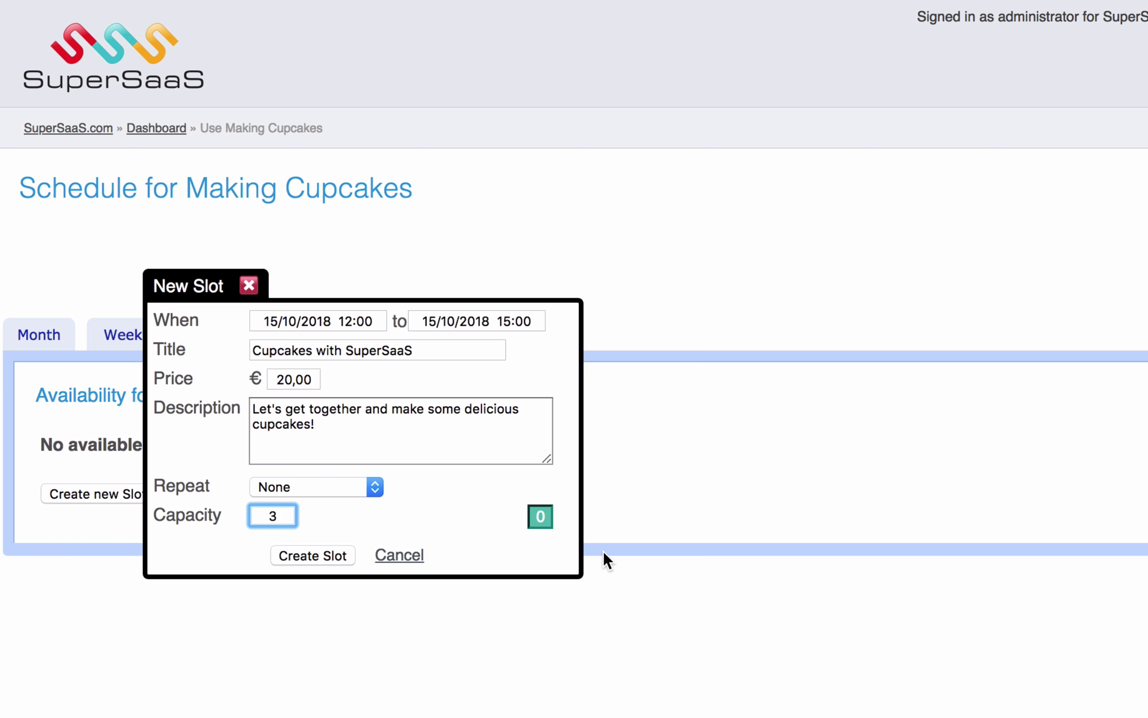
left_click(352, 557)
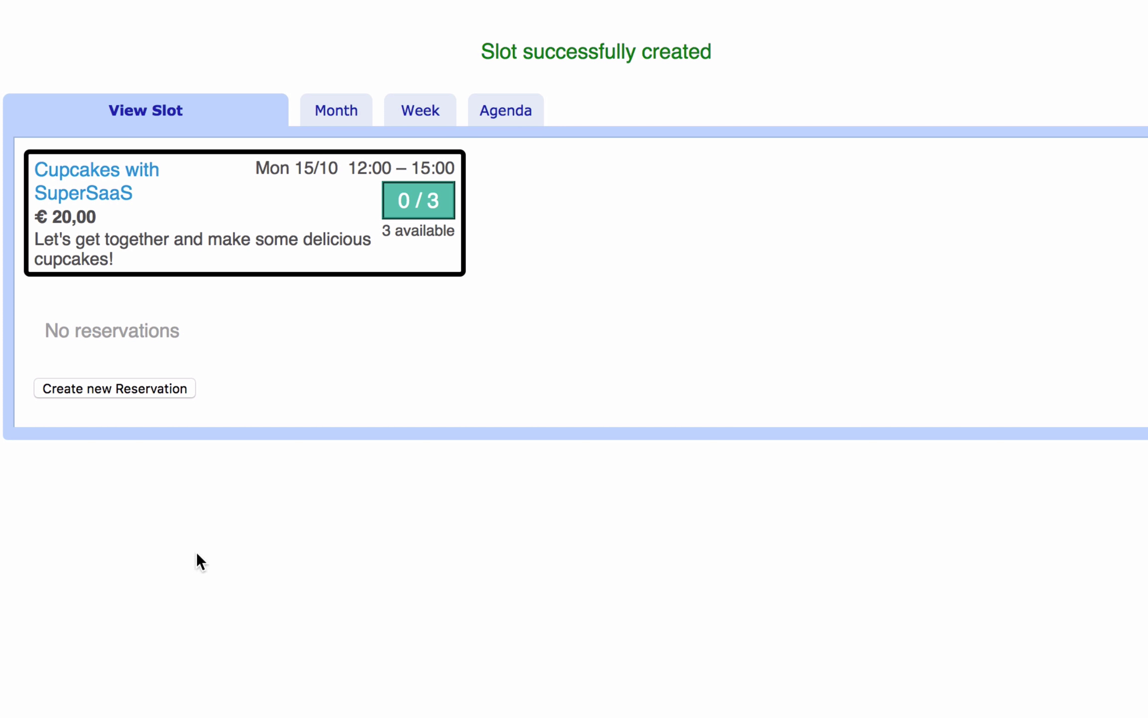
Create three reservations for the cupcake slot under the prefilled name, and add a fourth one to the waiting list.
left_click(189, 389)
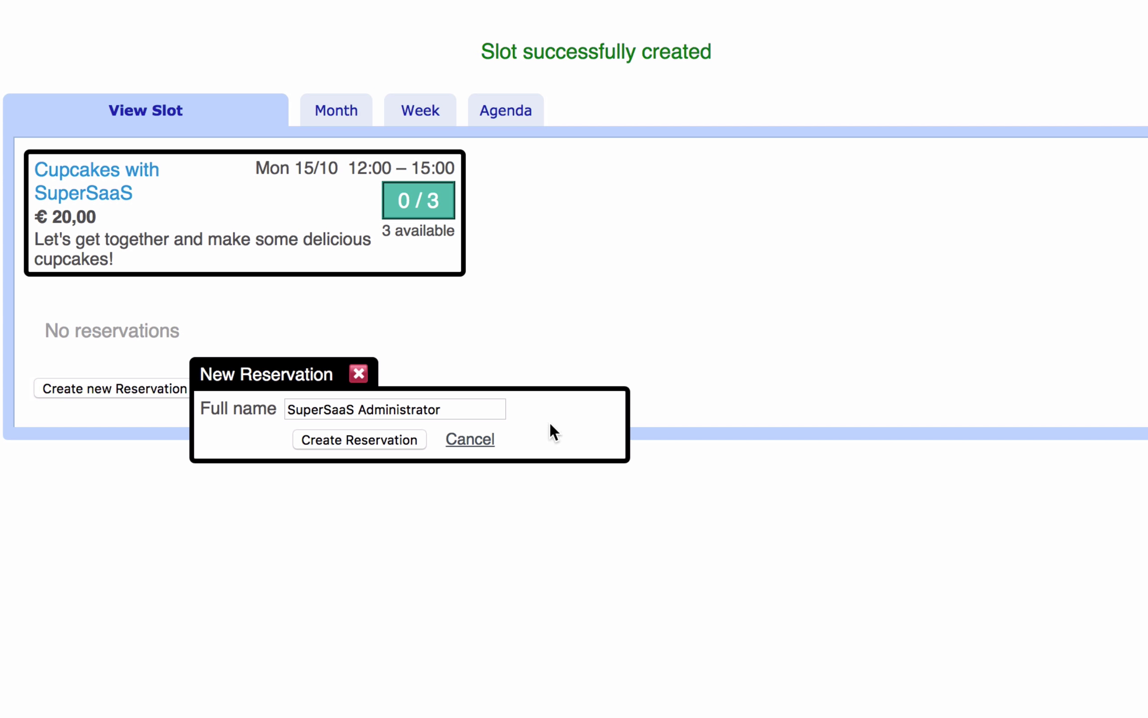
left_click(425, 440)
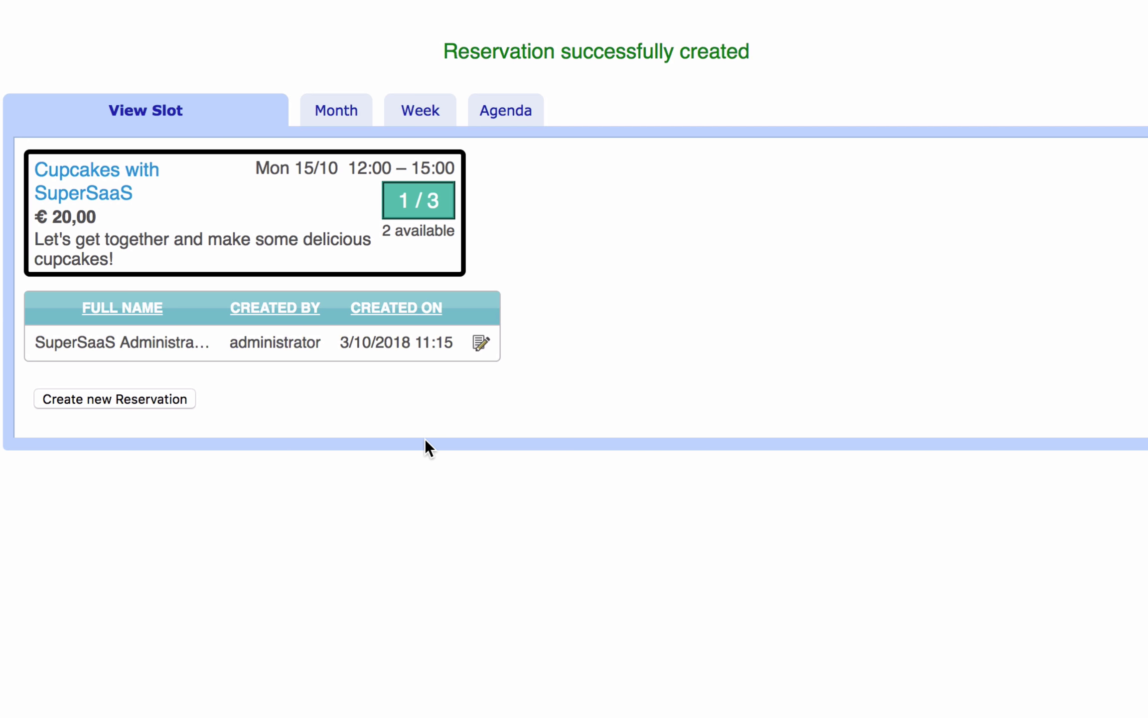
left_click(191, 402)
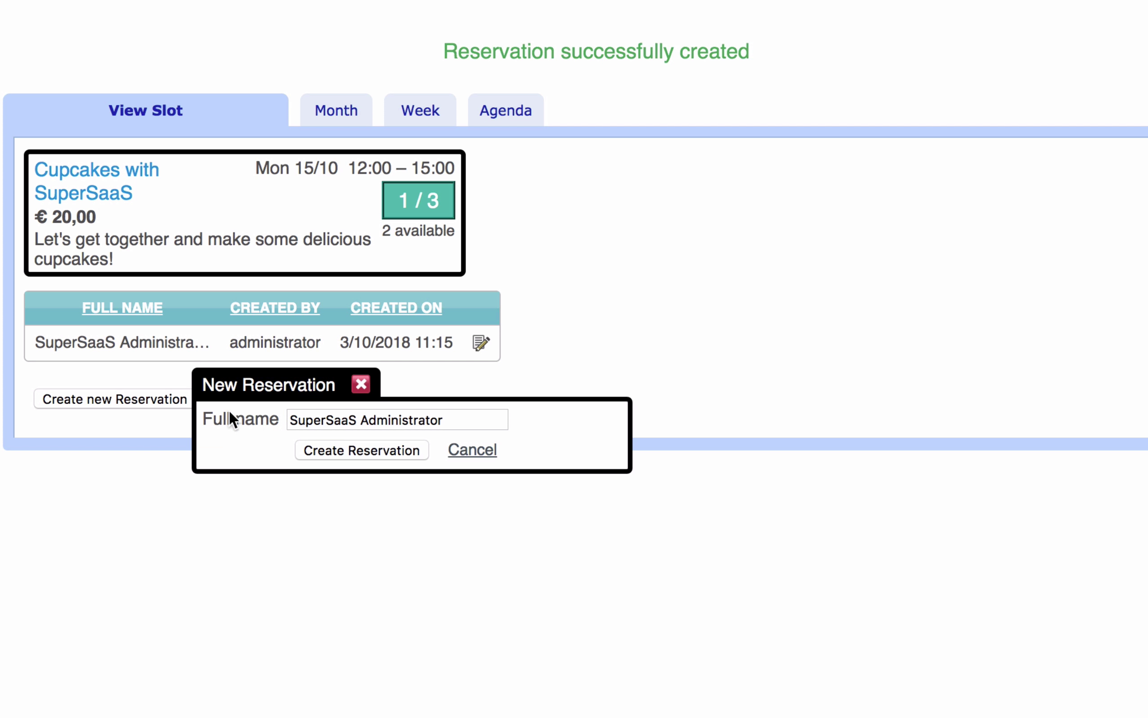
left_click(424, 451)
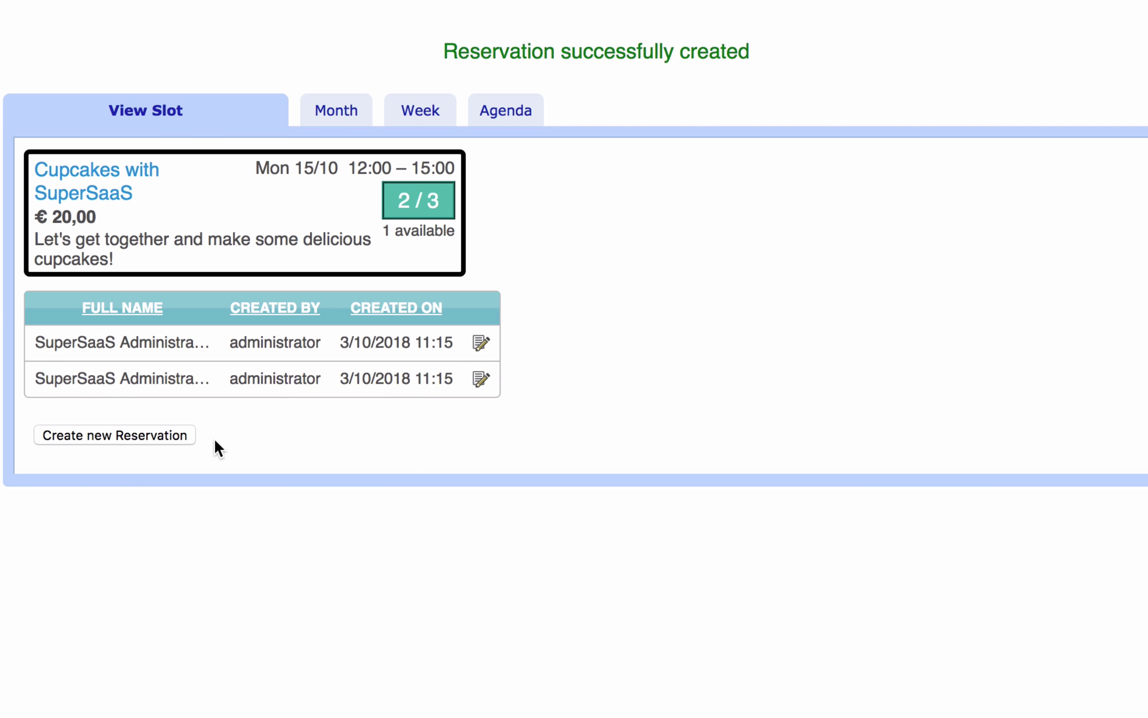
left_click(192, 437)
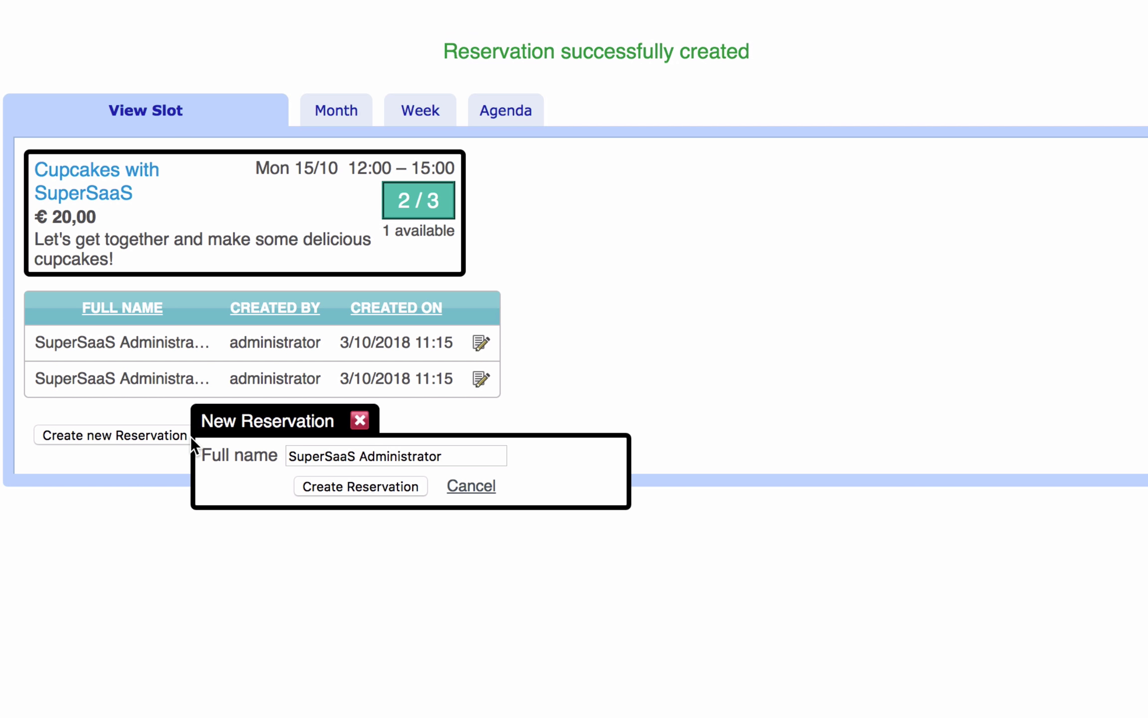
left_click(423, 486)
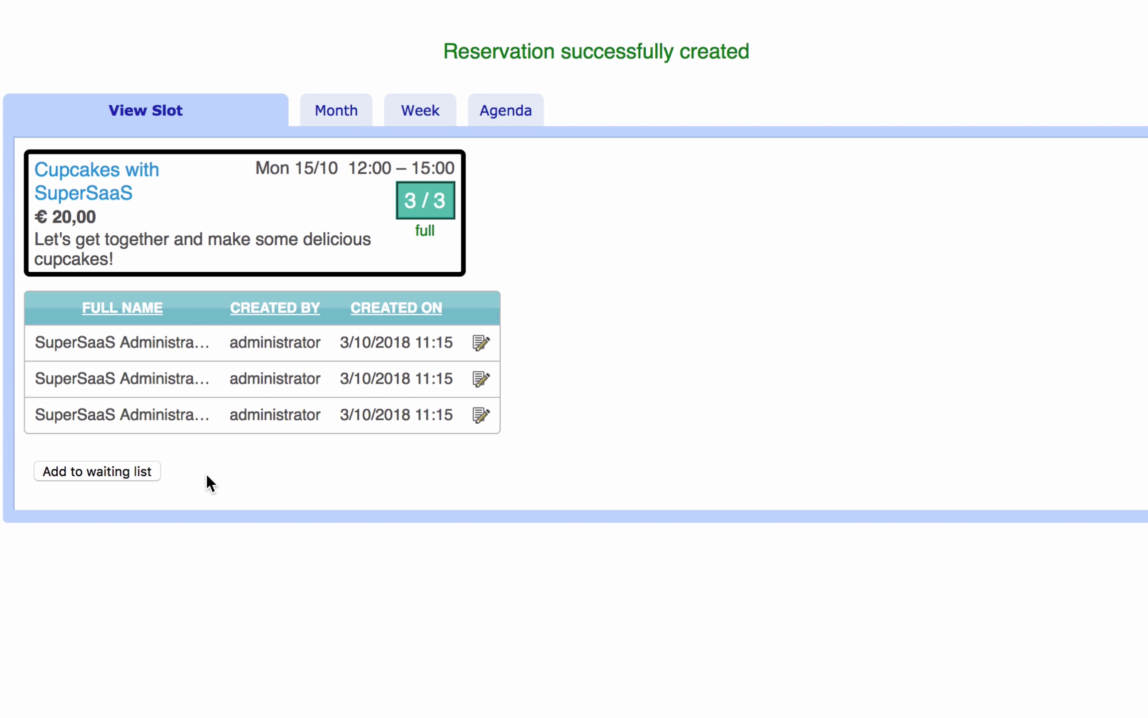
left_click(155, 472)
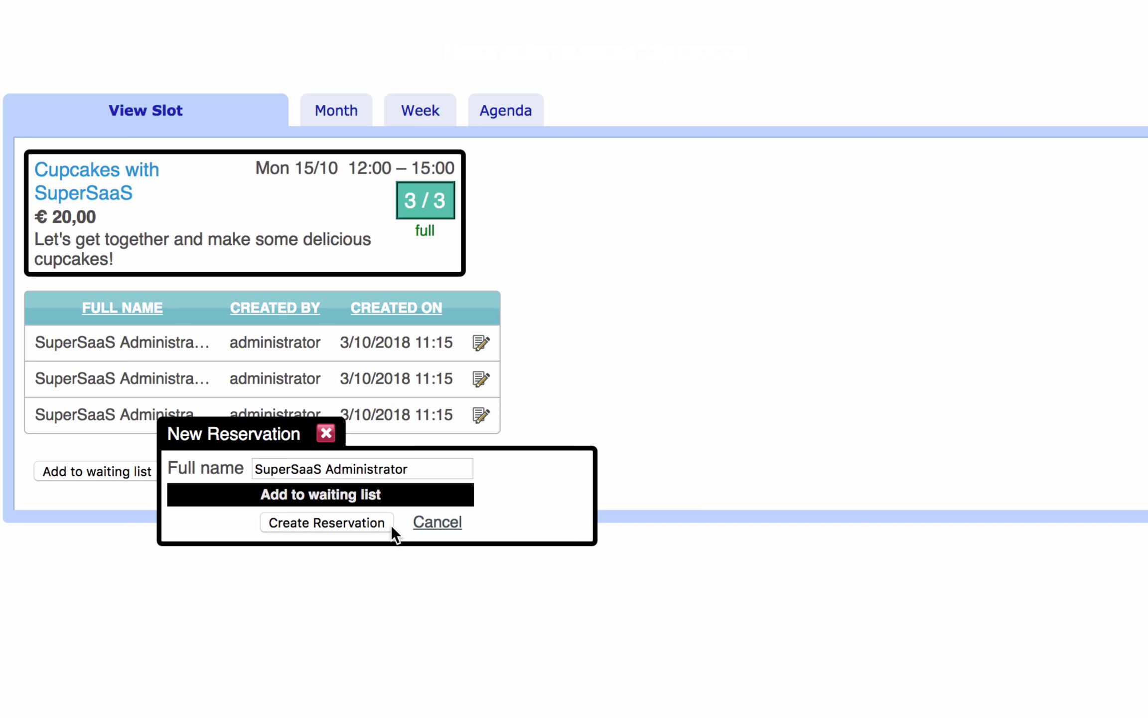
left_click(391, 525)
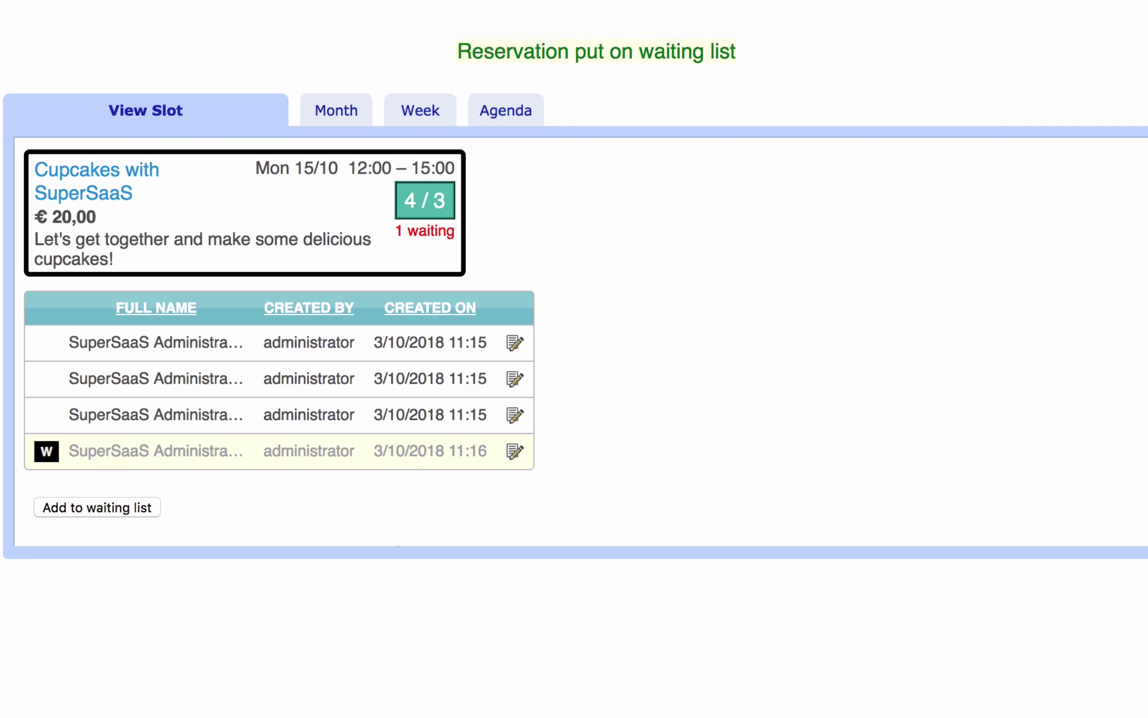